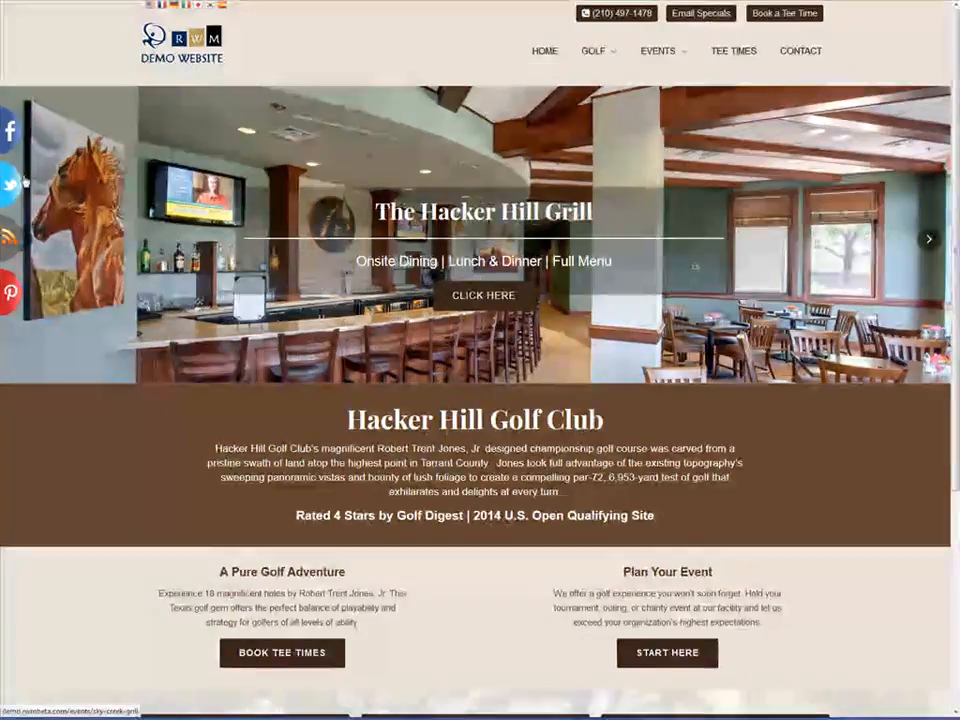
- Look through the home page's banner slides and sections, and examine the Wedding & Event Services page
mouse_move(14, 180)
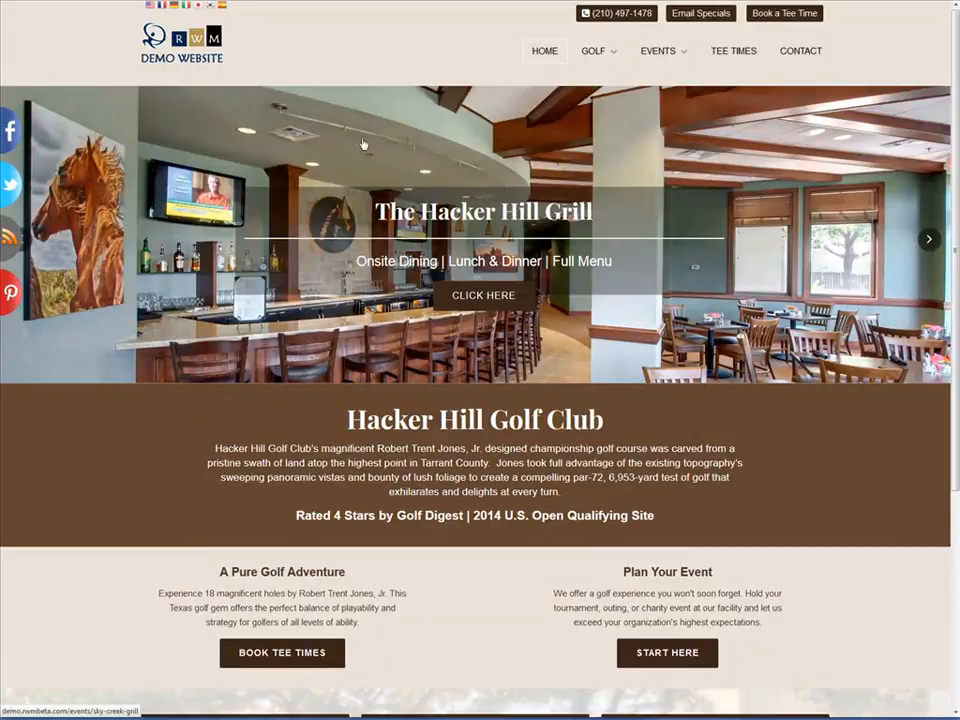
click(930, 242)
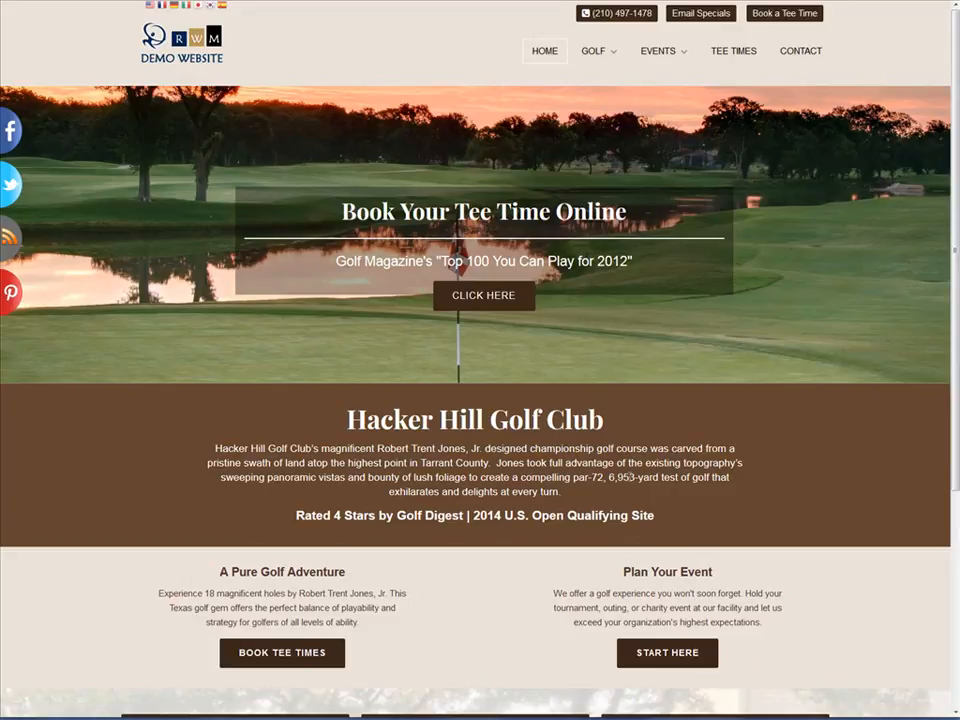
scroll(628, 480, down, 3)
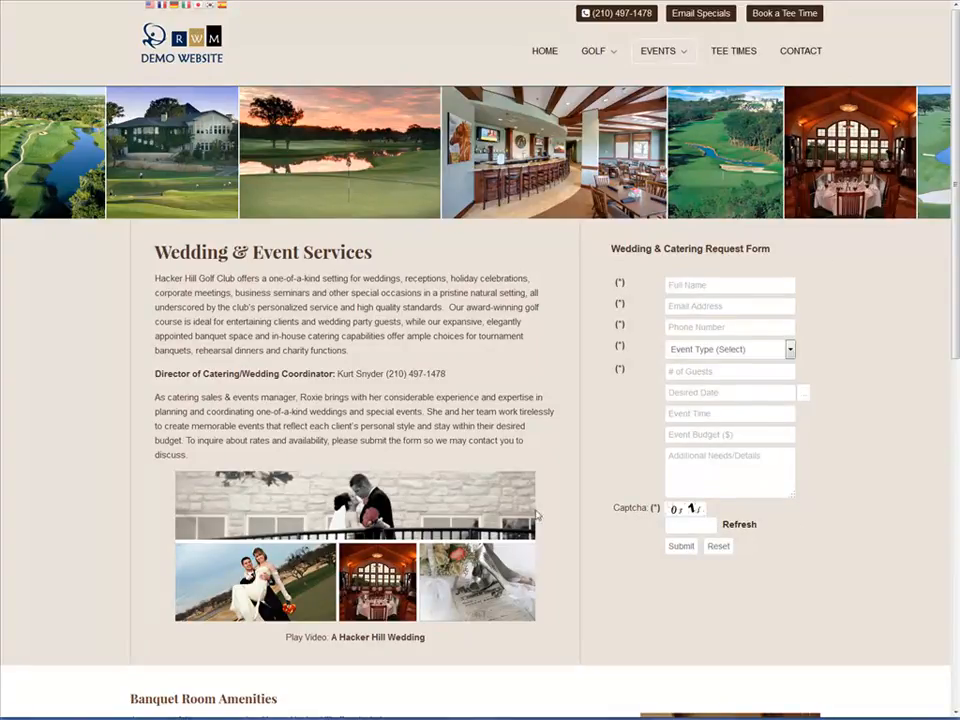
scroll(450, 418, down, 2)
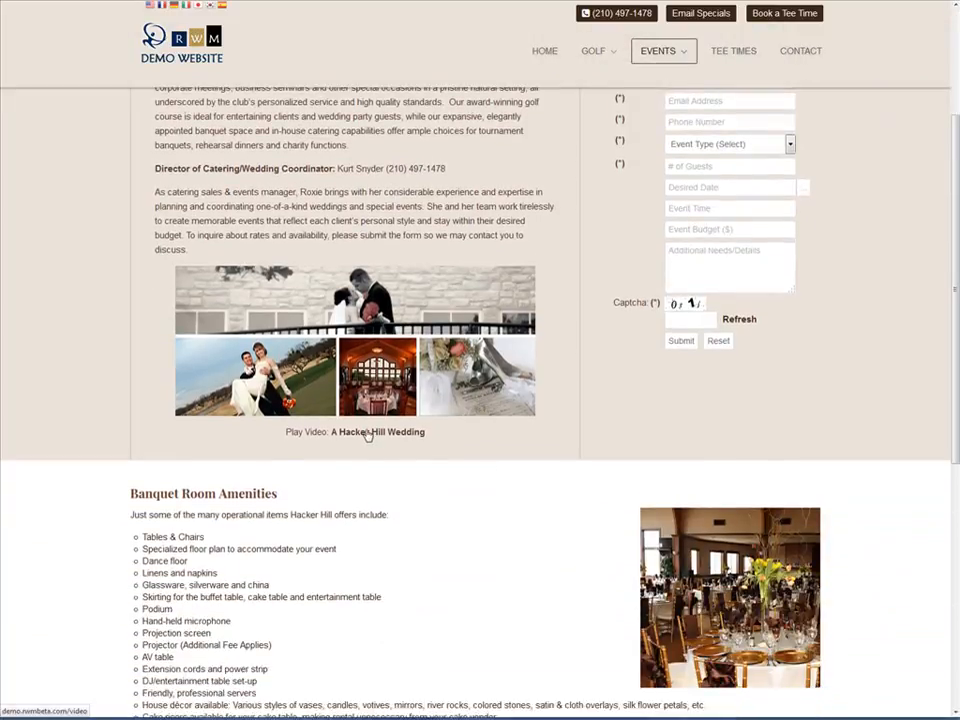
scroll(377, 463, down, 2)
scroll(377, 463, down, 2)
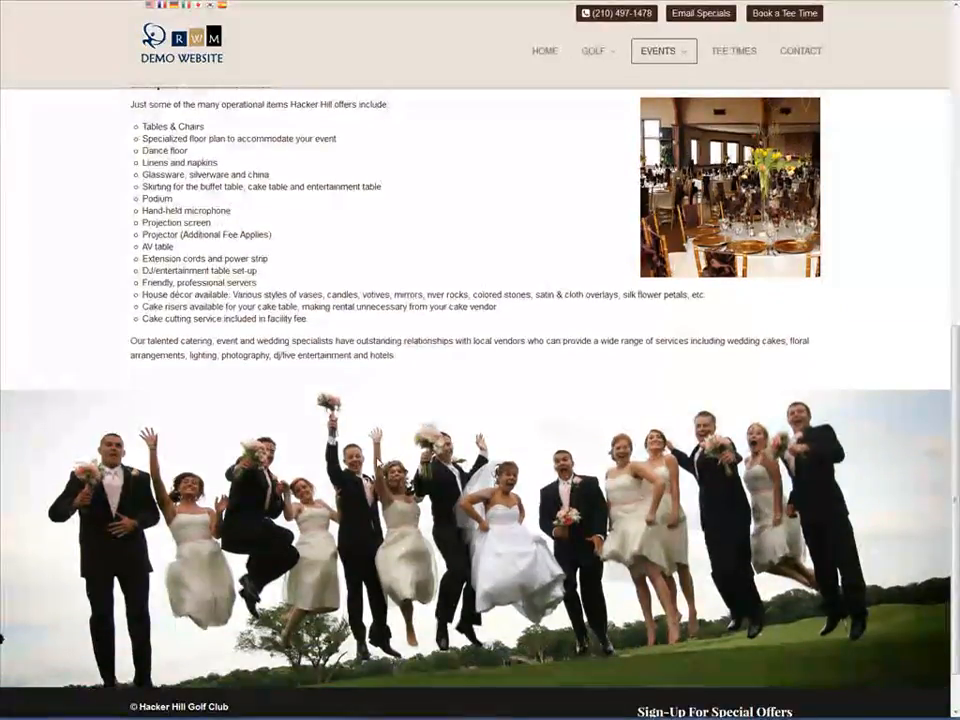
scroll(377, 463, up, 1)
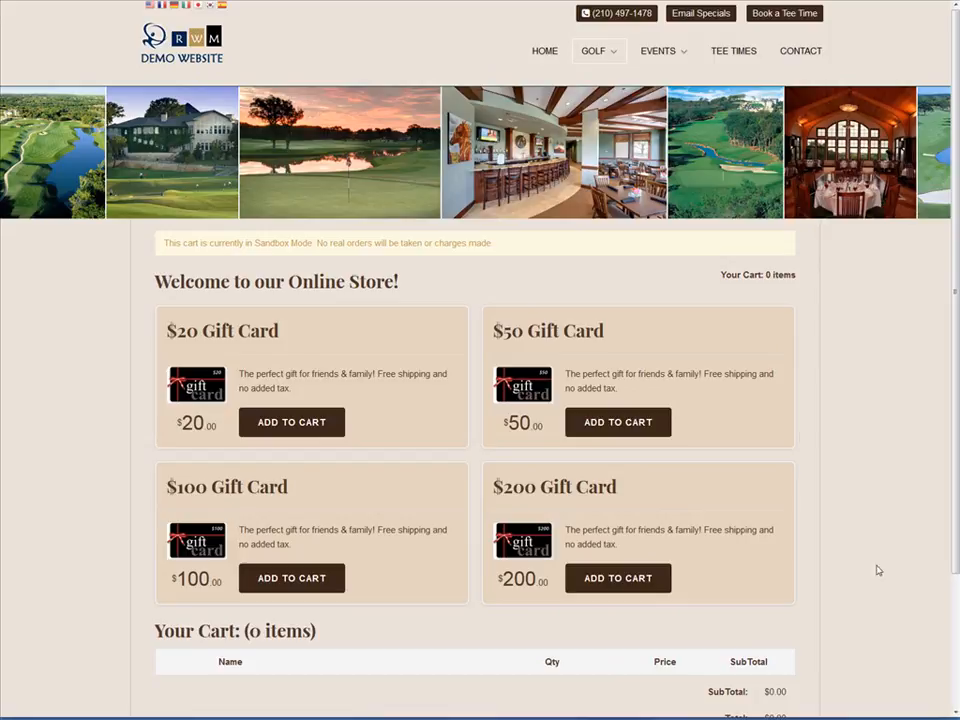
- Open the site's Contact page and examine the club details and the staff contact list
mouse_move(656, 58)
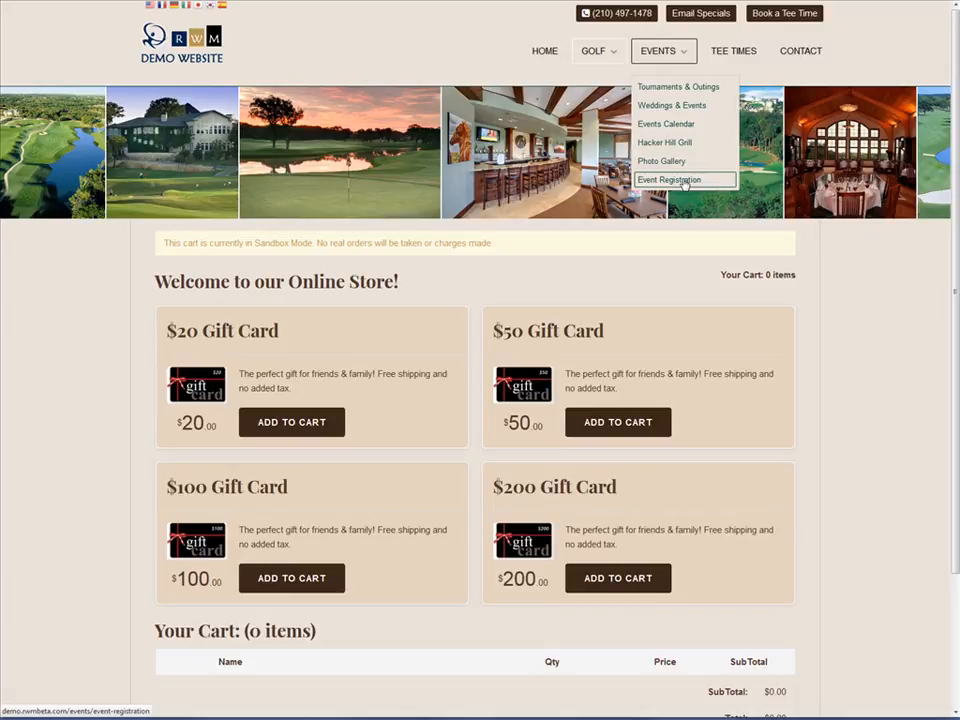
click(814, 53)
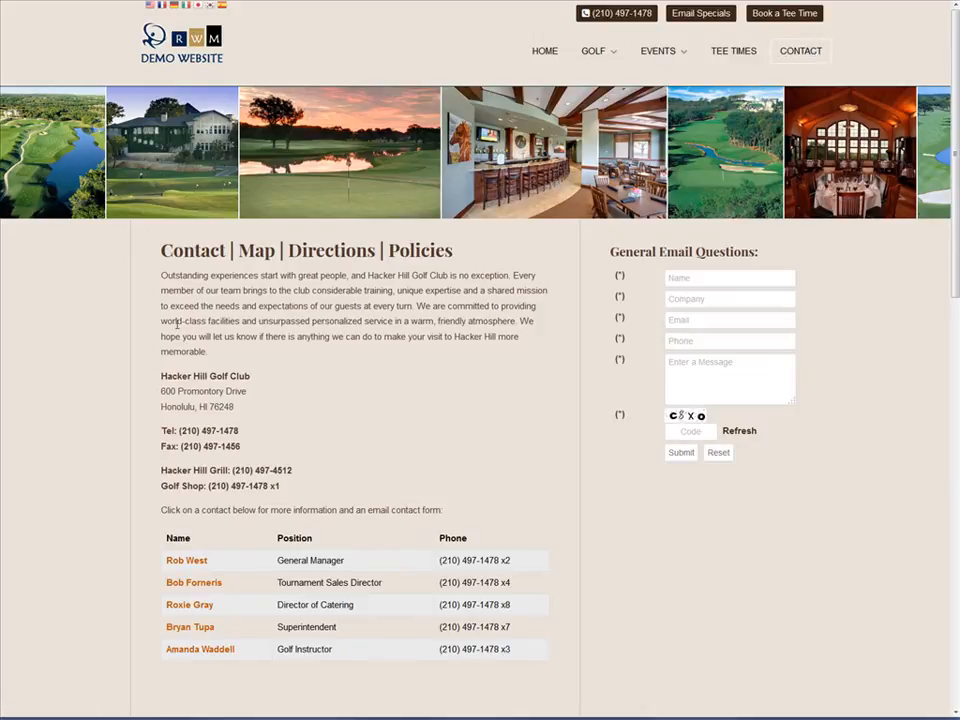
scroll(177, 327, down, 1)
scroll(84, 347, down, 3)
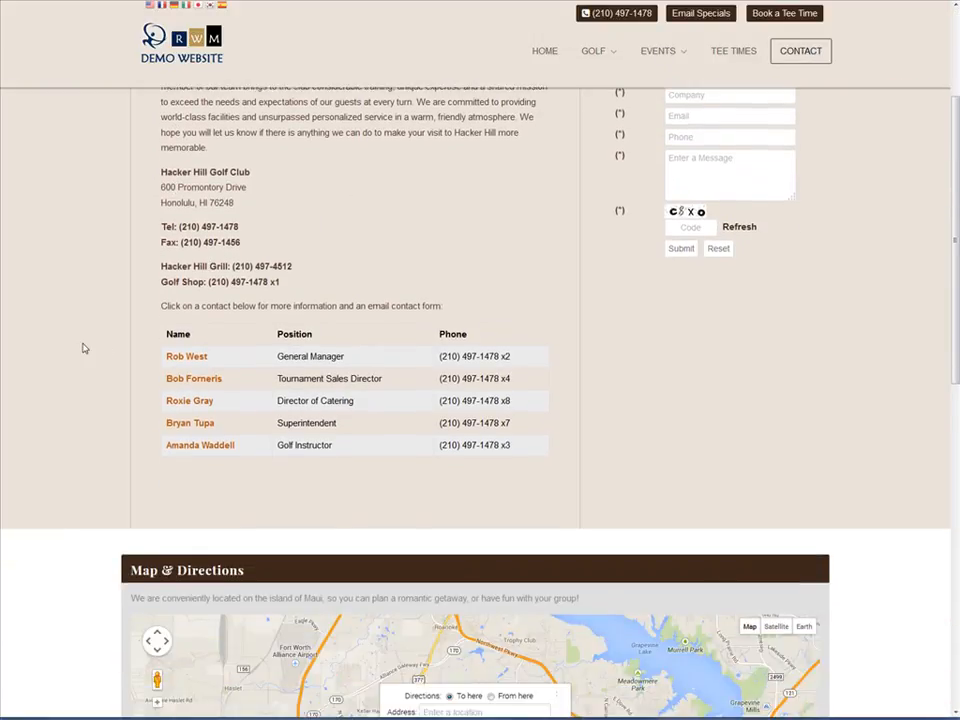
scroll(80, 348, down, 1)
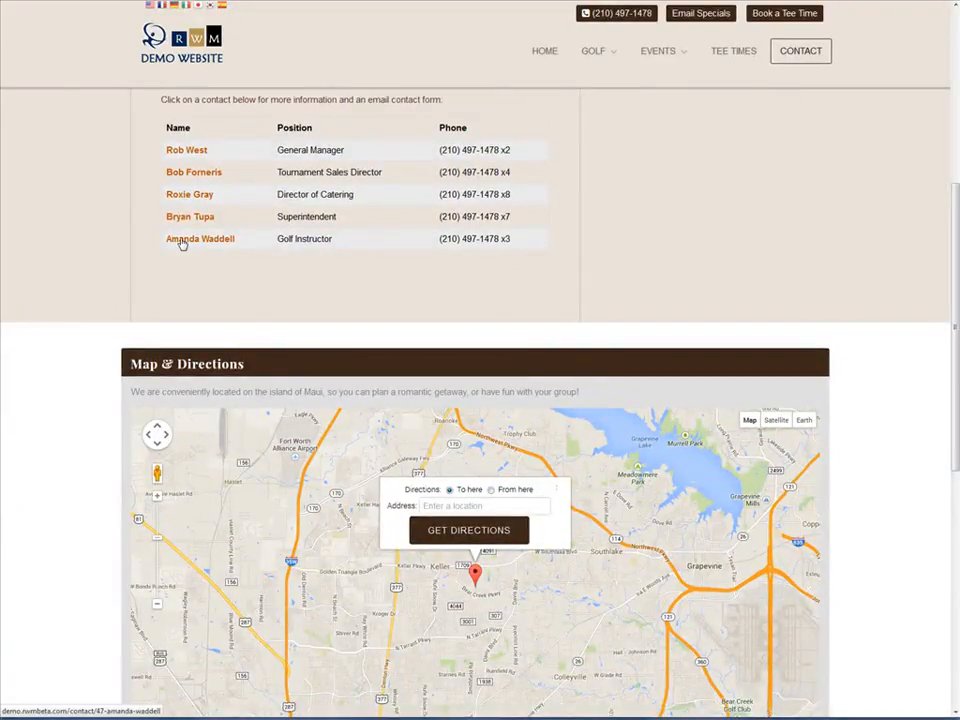
- Get directions to the club on the Contact page's map using a suggested Dallas street address
scroll(184, 240, down, 1)
scroll(183, 244, down, 2)
click(432, 302)
text(7915)
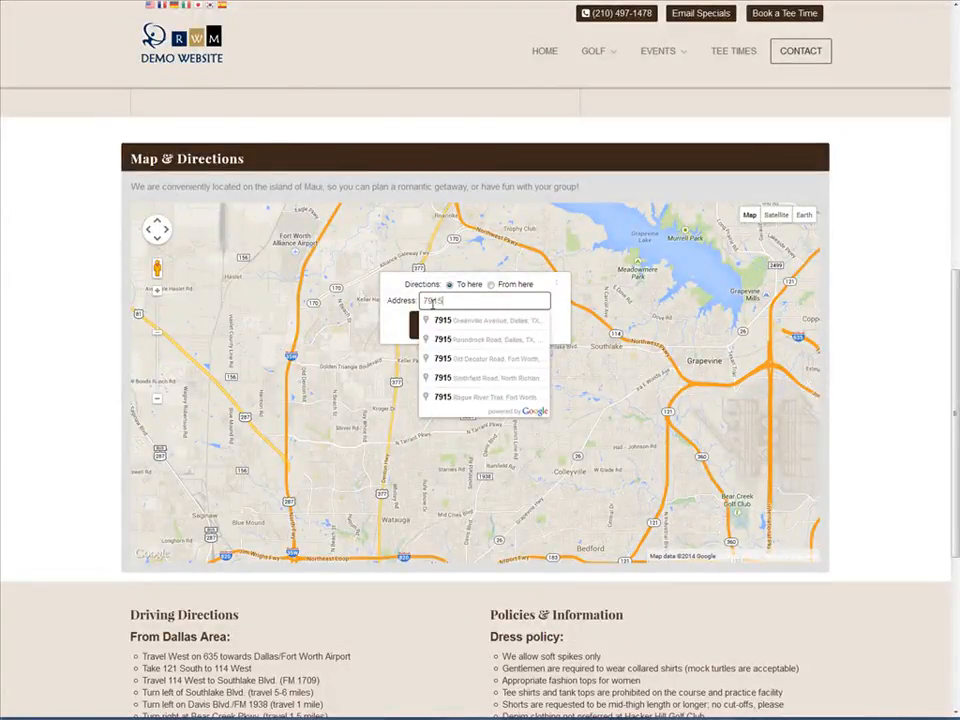
click(463, 321)
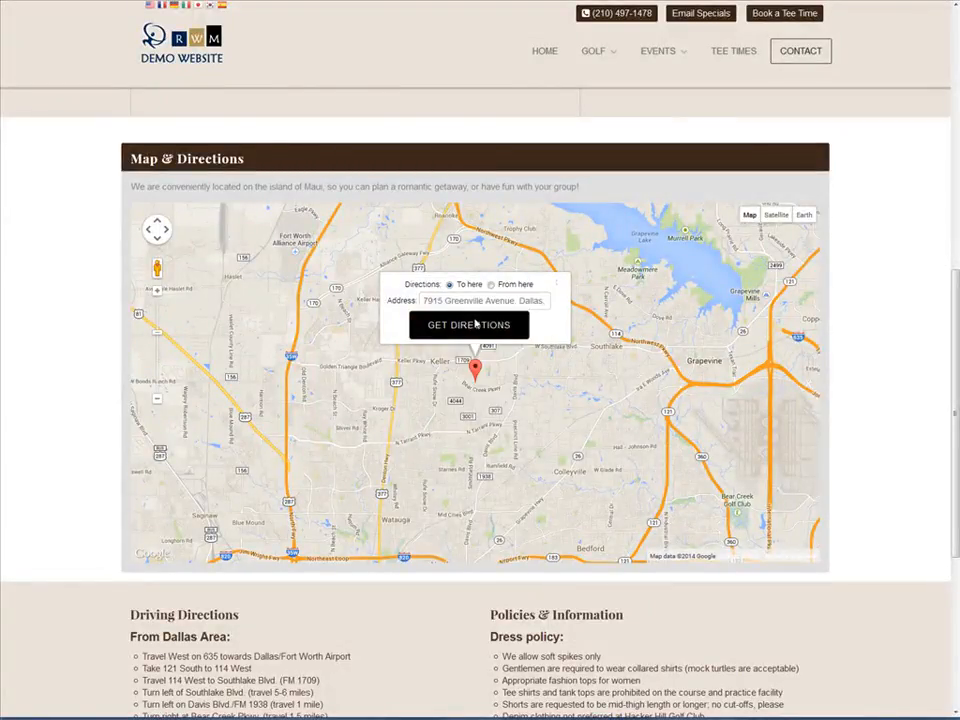
click(468, 325)
drag(953, 374, 955, 590)
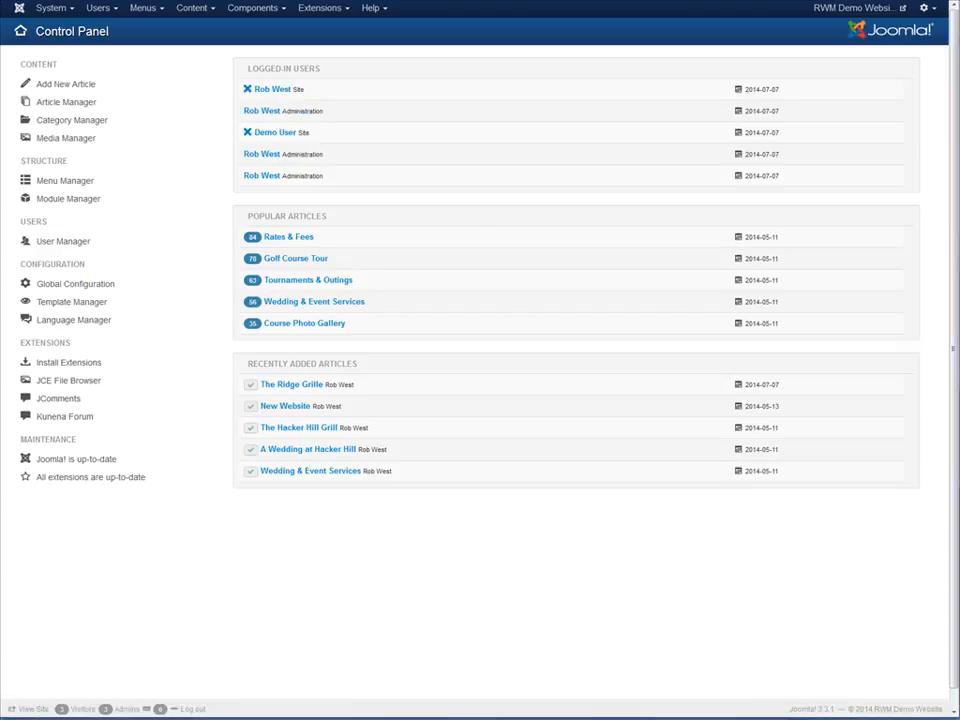
- In the Main Menu's items, move Instruction below Email Specials and unpublish Memberships
click(146, 12)
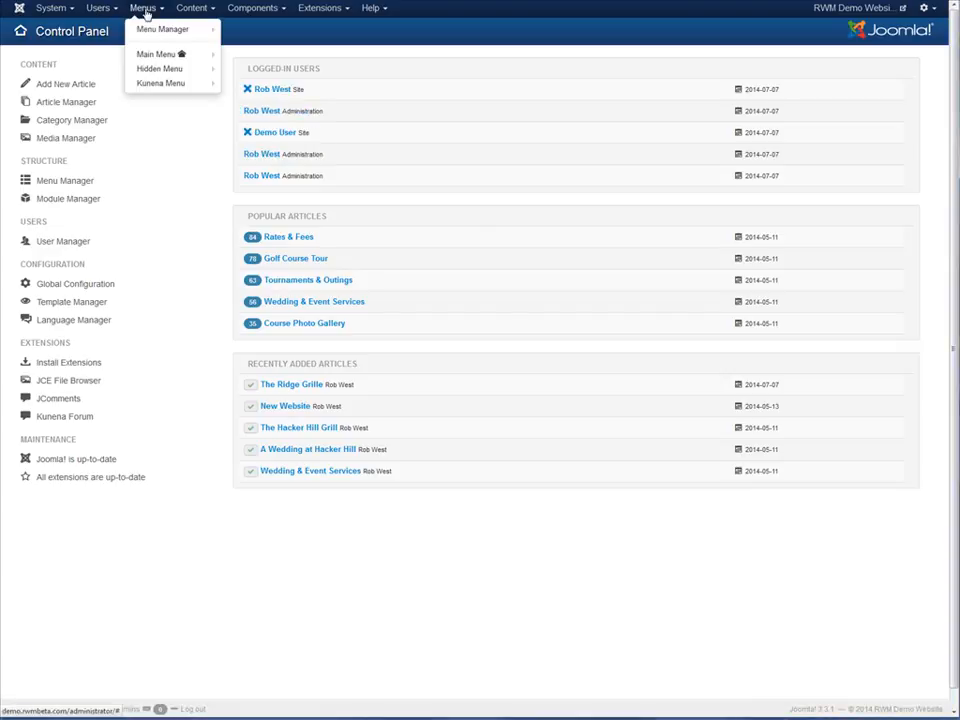
click(148, 55)
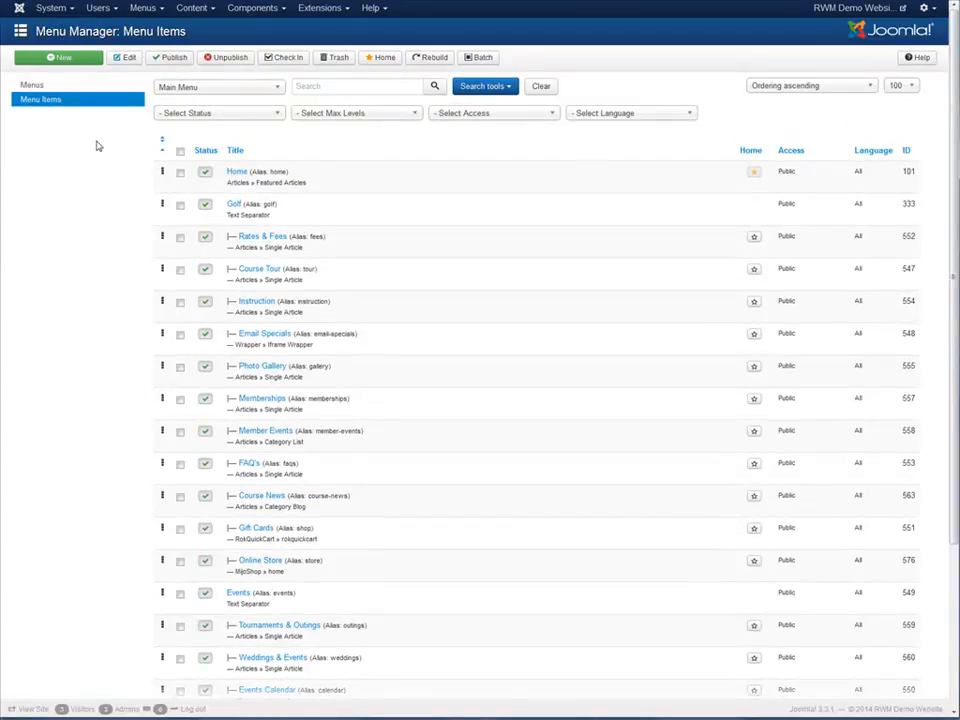
drag(160, 310, 156, 366)
click(192, 401)
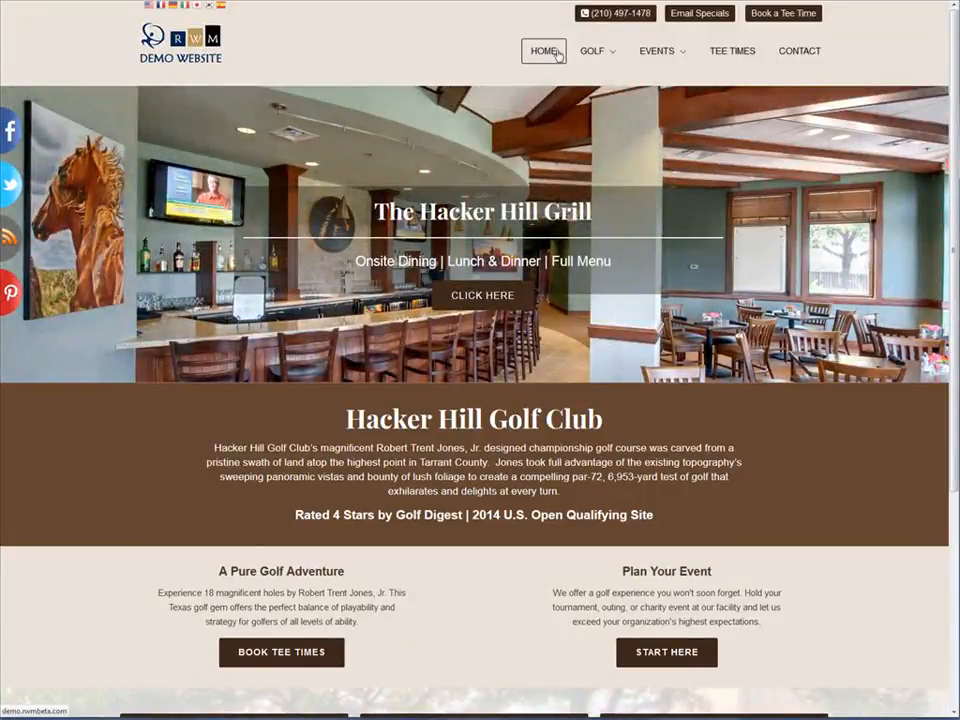
mouse_move(589, 54)
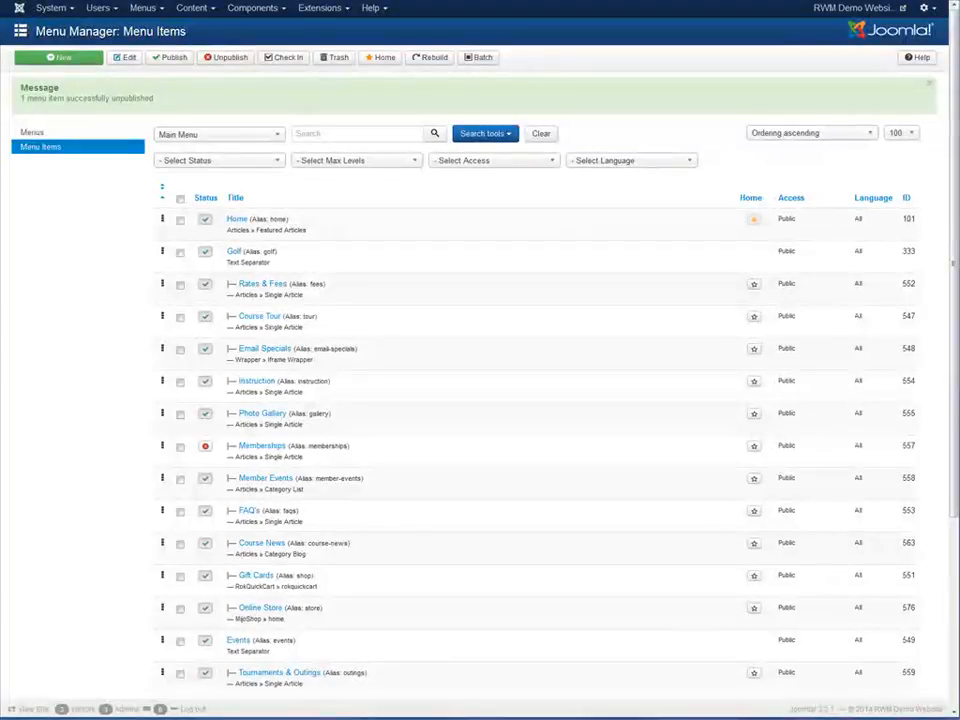
- Open the Golf Instruction article for editing and set the adults' one-hour lesson price to $100
click(193, 9)
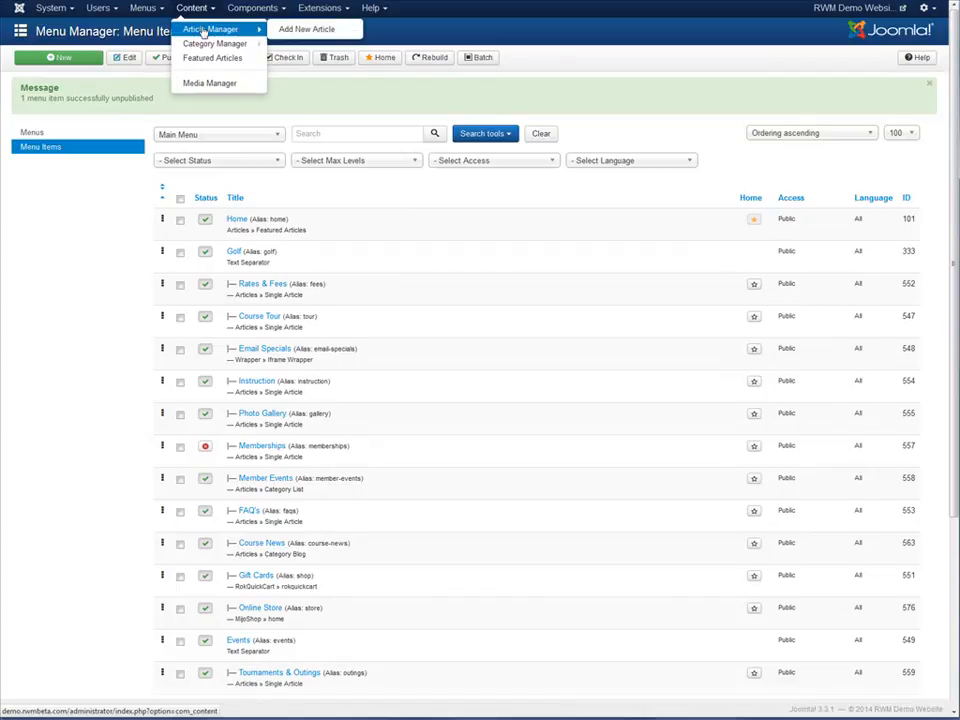
click(203, 31)
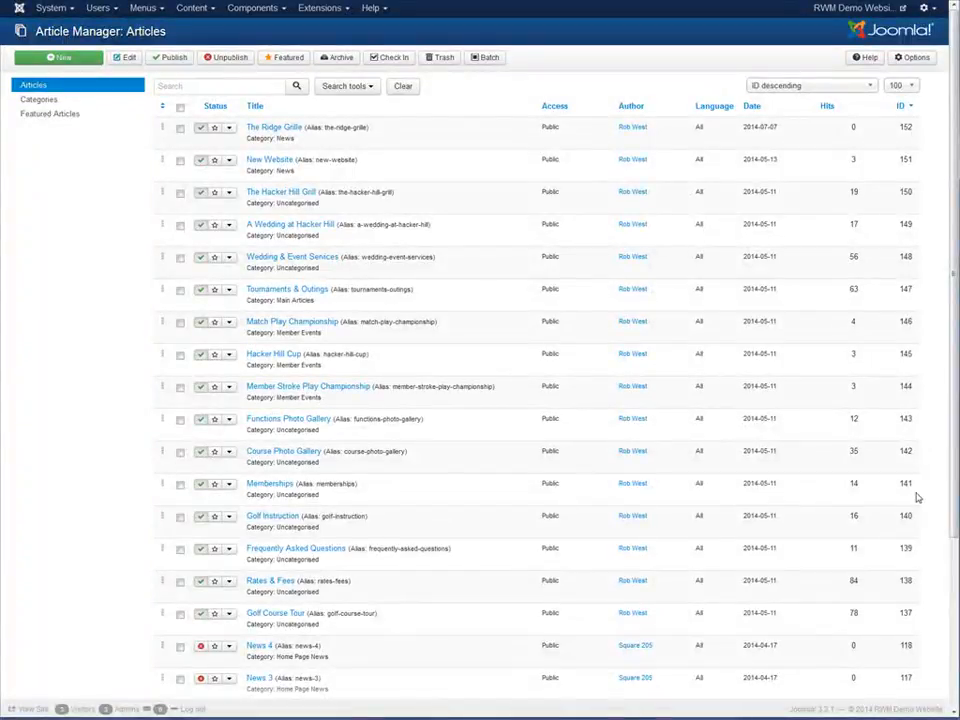
scroll(800, 500, down, 3)
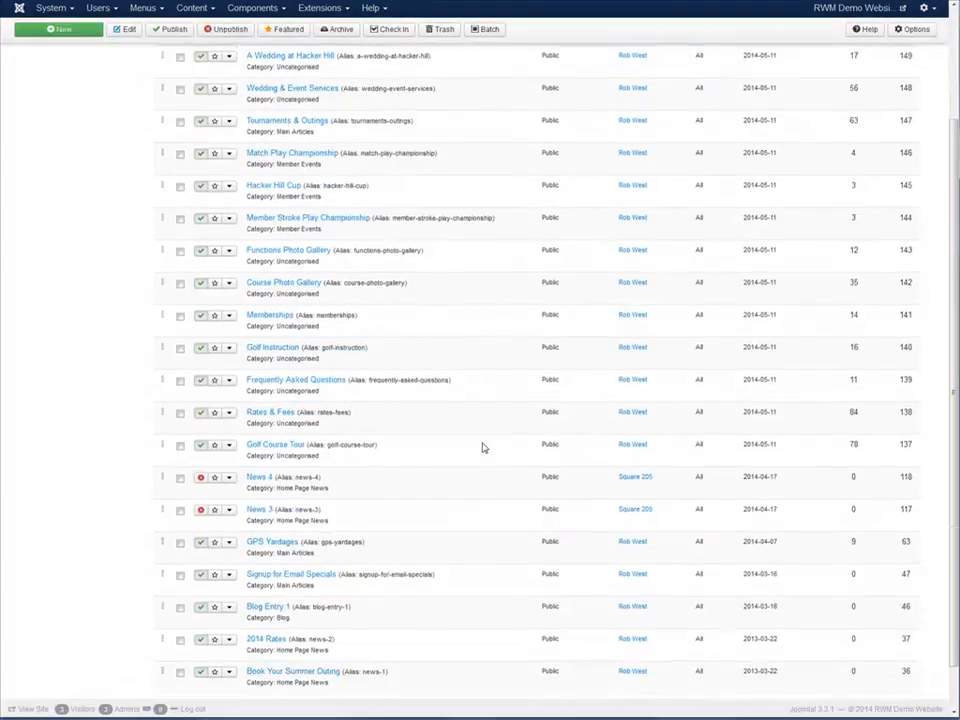
click(271, 348)
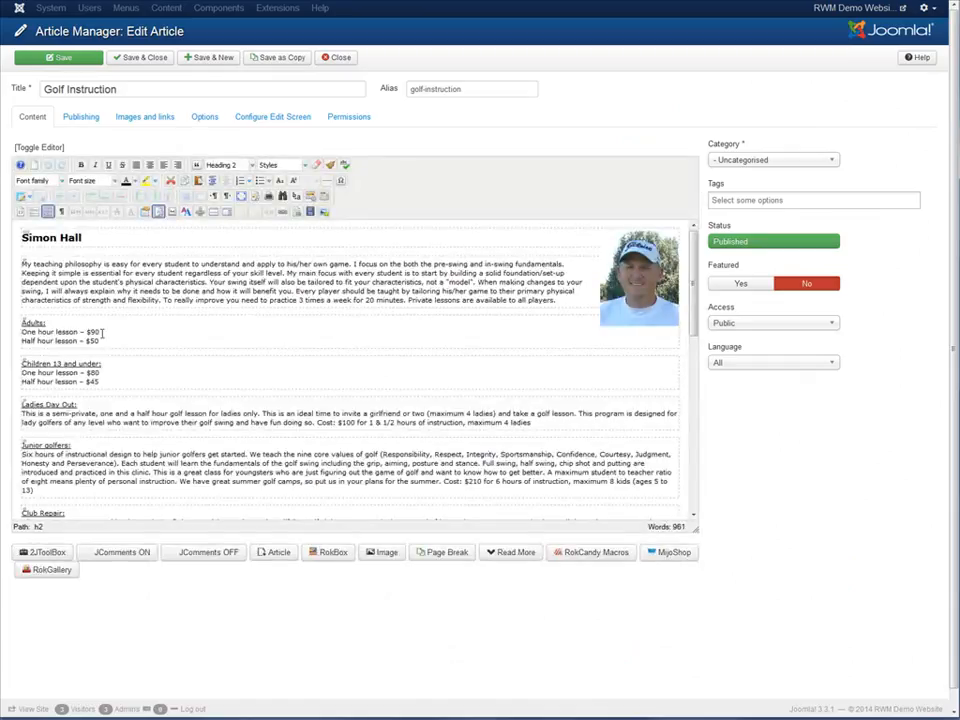
key(BackSpace)
key(BackSpace)
text(100)
- Add blank lines after the Clinics paragraph at the end of the article
scroll(211, 414, down, 10)
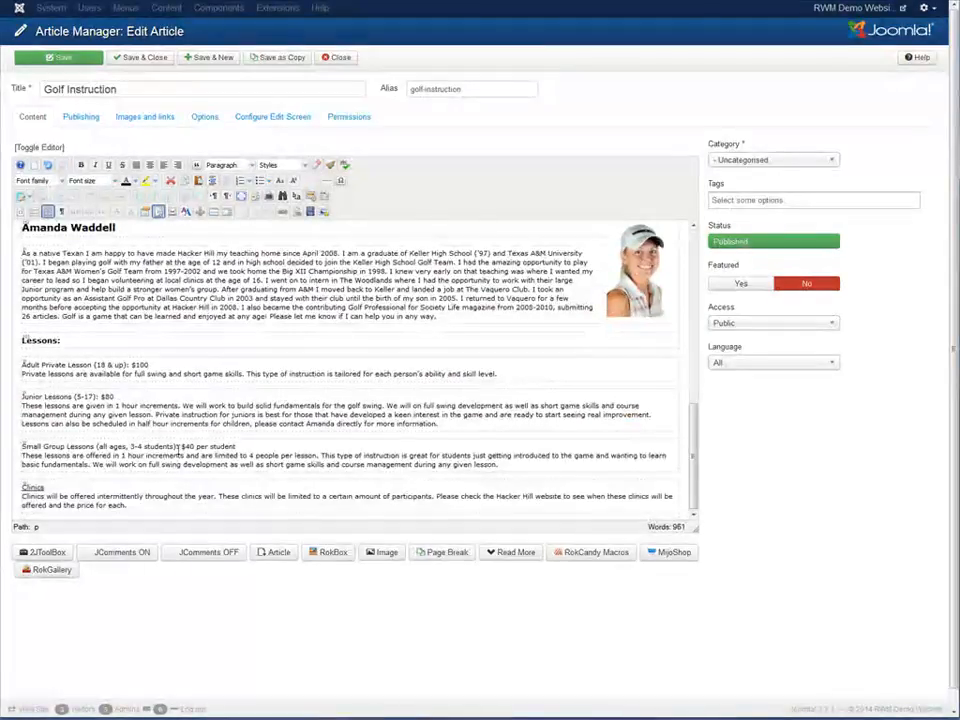
click(166, 507)
key(Return)
key(Return)
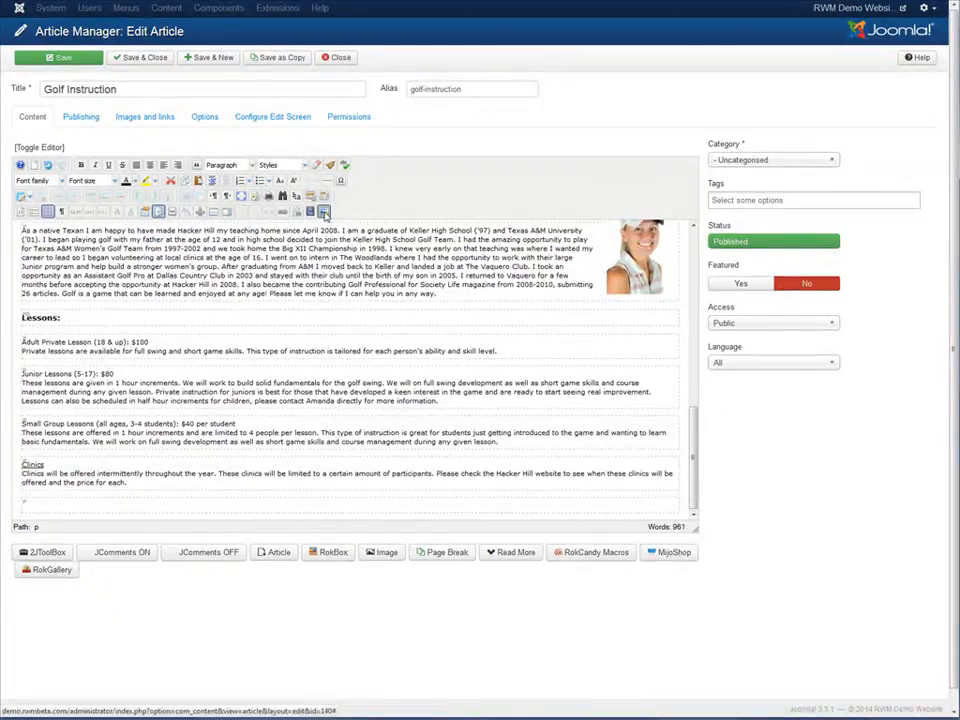
- Upload new-photo.jpg into the pictures folder using the editor's extended image manager
click(324, 213)
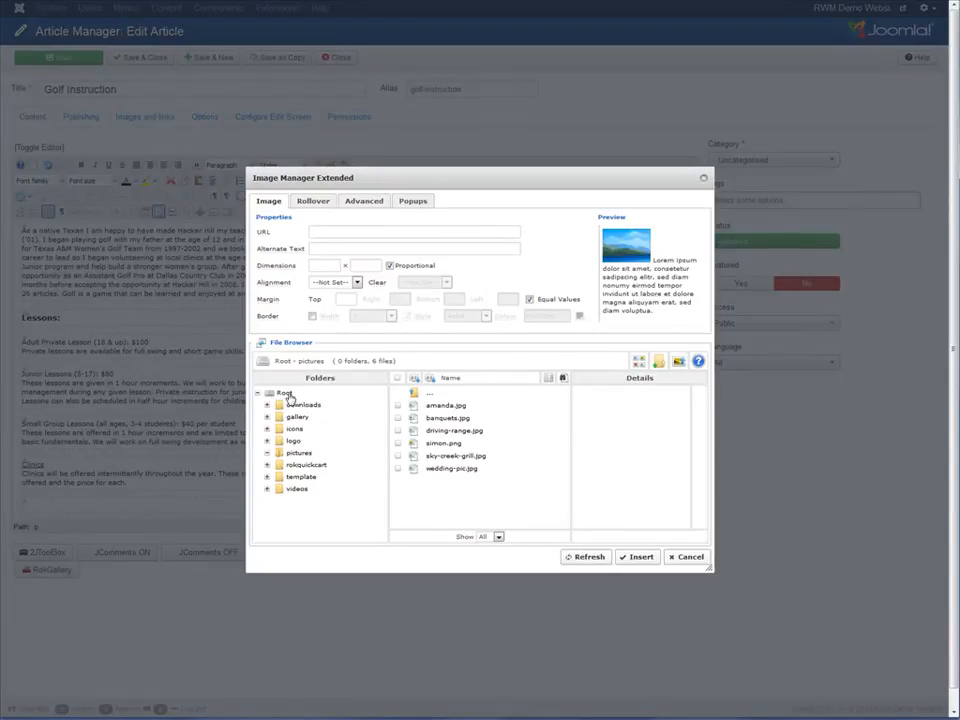
click(296, 455)
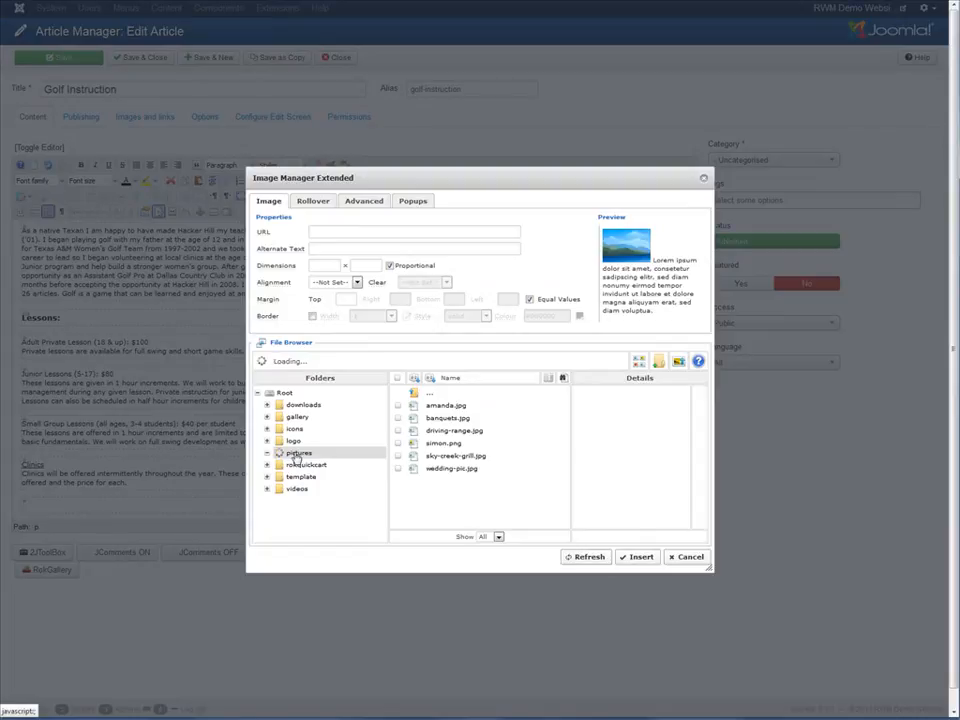
click(678, 364)
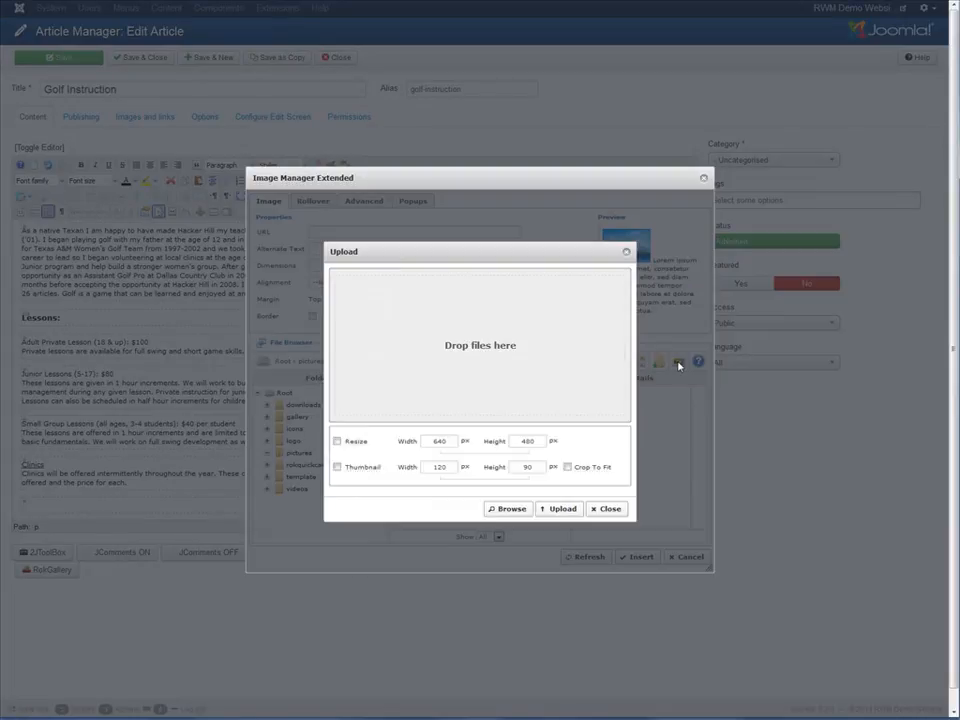
drag(959, 415, 460, 345)
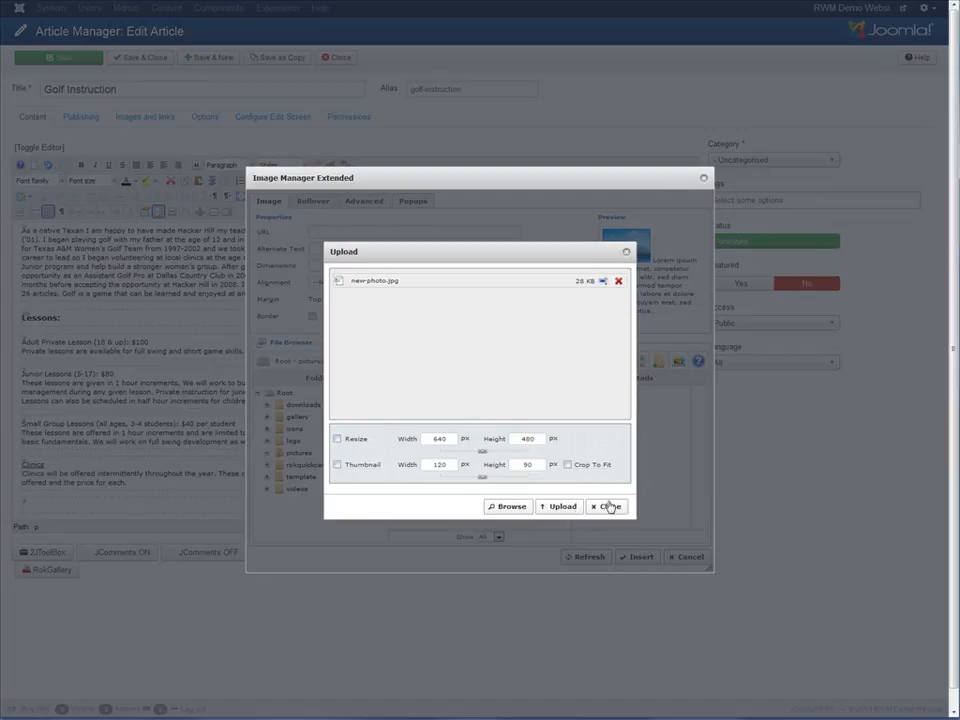
click(561, 508)
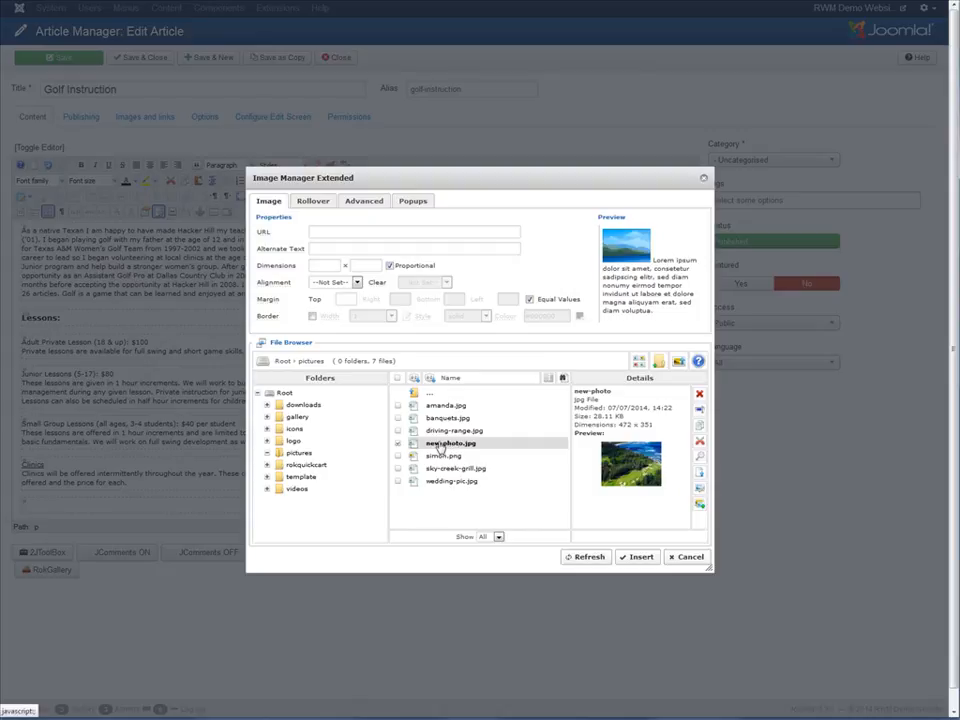
- Insert new-photo.jpg below the Clinics paragraph with its alignment set to Right
click(440, 446)
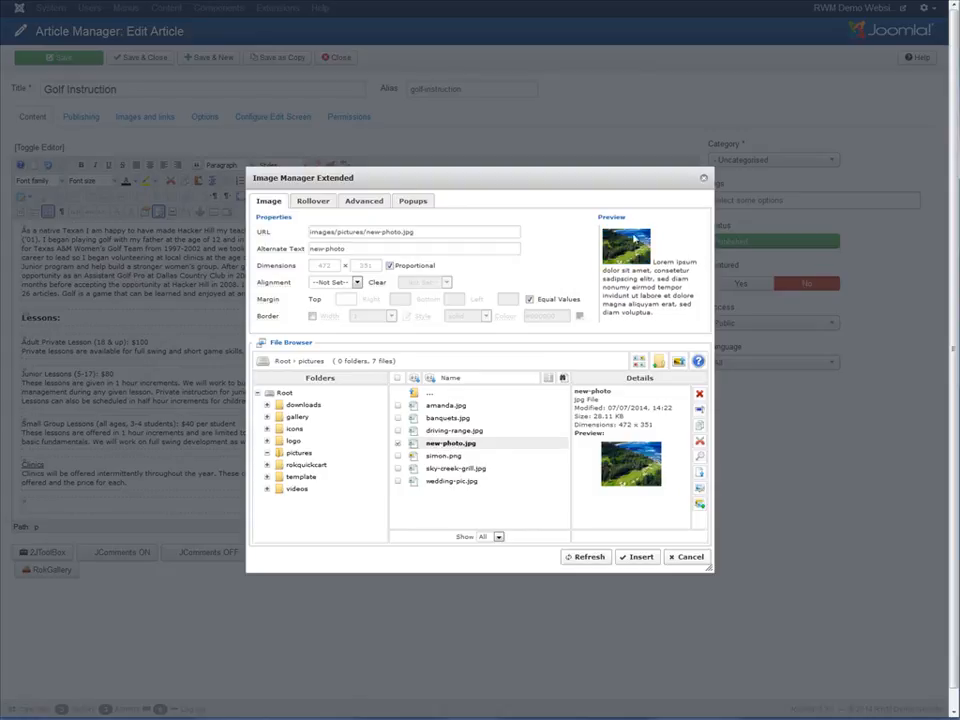
click(357, 282)
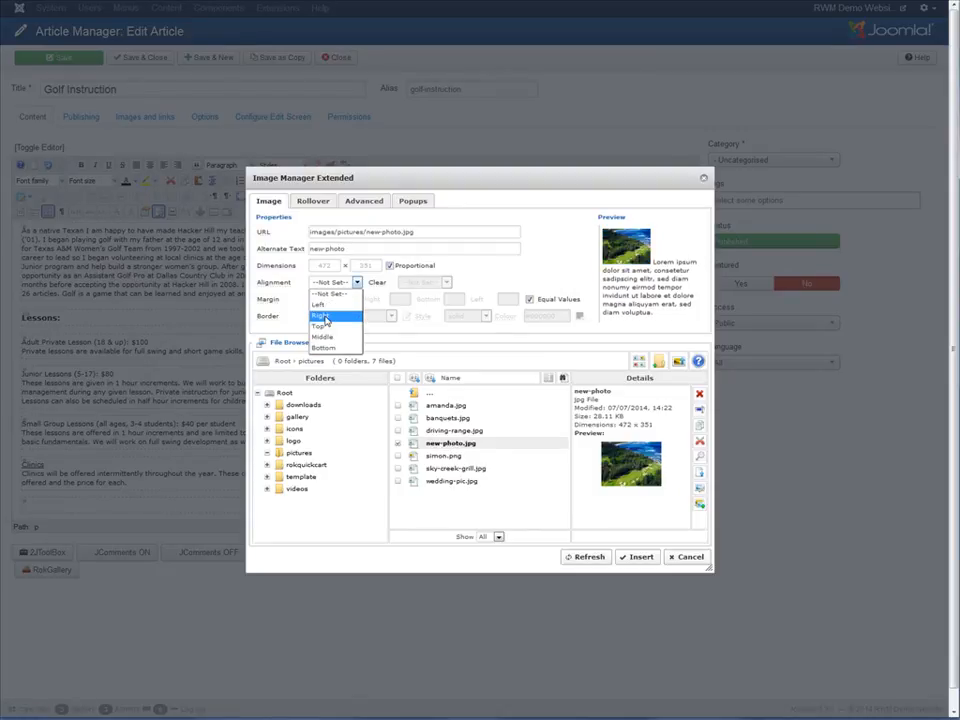
click(323, 316)
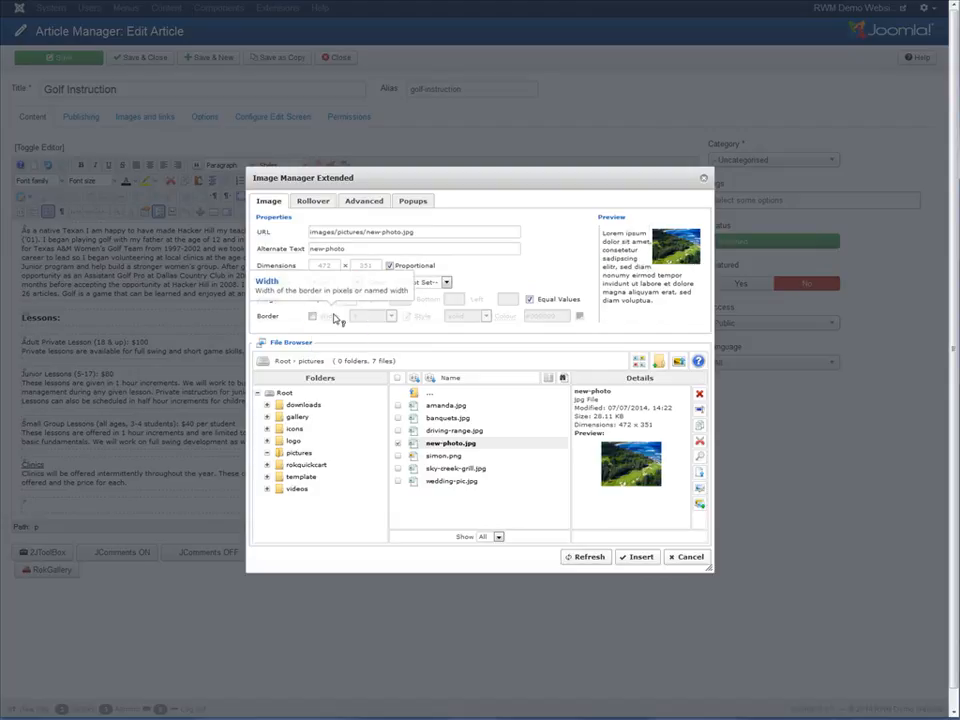
click(636, 557)
- Move the inserted photo up to the start of the Small Group Lessons paragraph, and save and close the article
scroll(320, 455, down, 3)
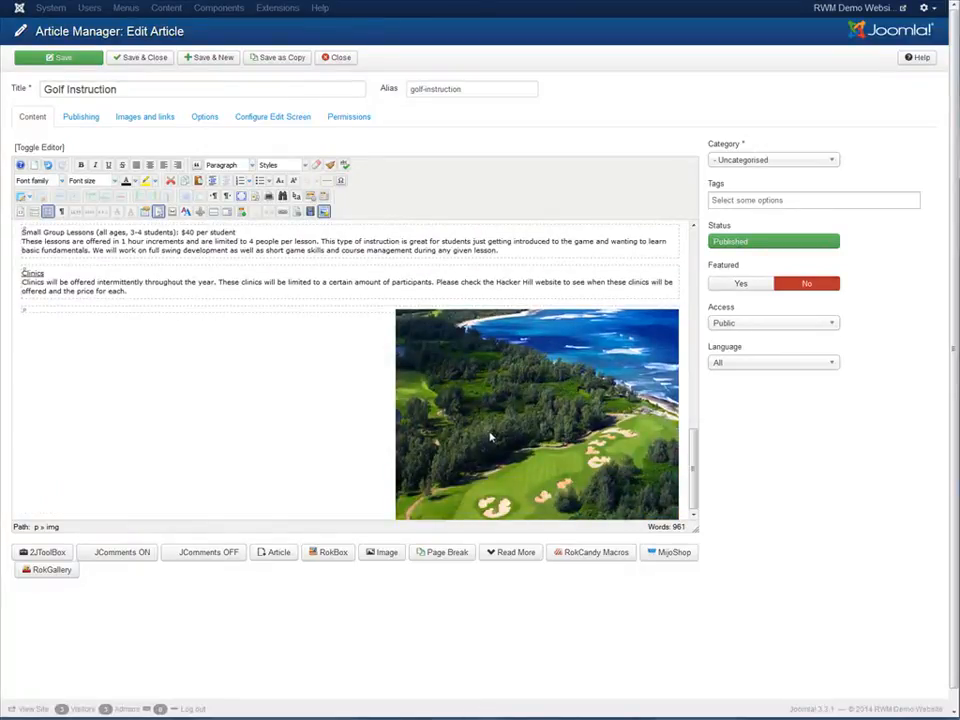
drag(486, 429, 25, 234)
scroll(221, 367, up, 5)
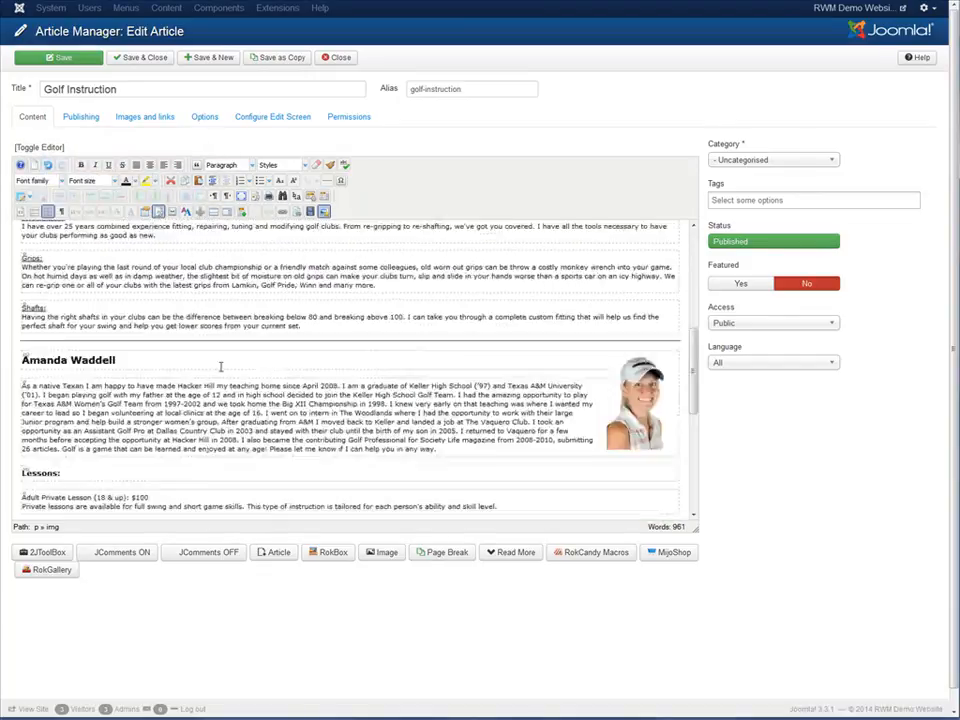
scroll(226, 376, down, 5)
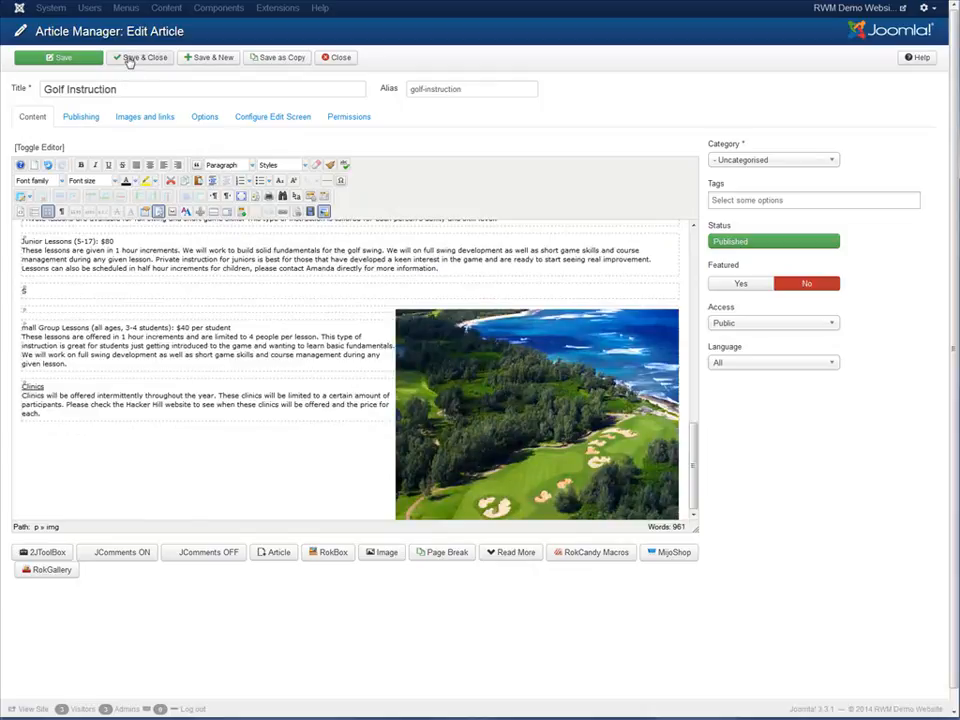
click(132, 58)
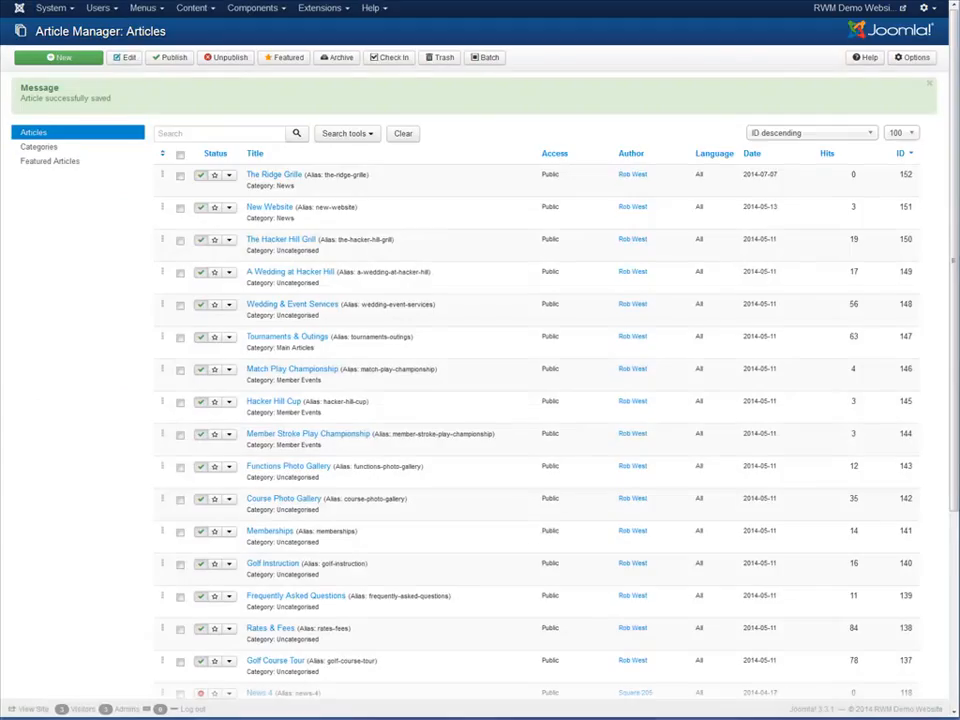